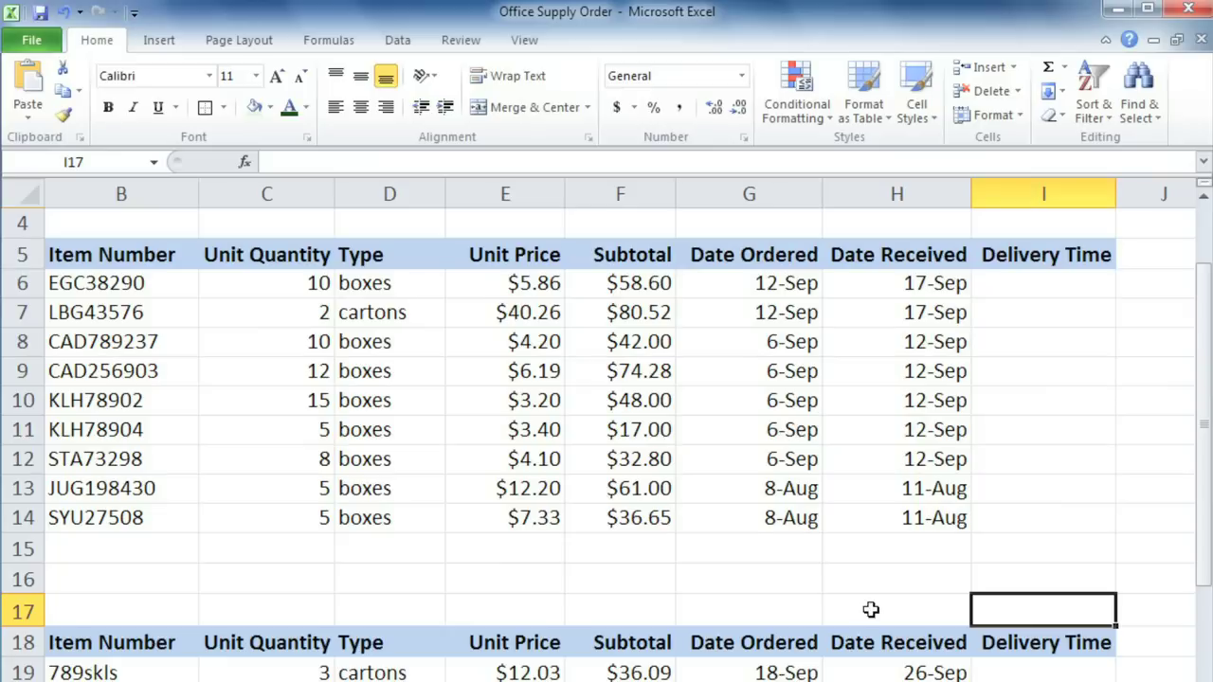
click(329, 40)
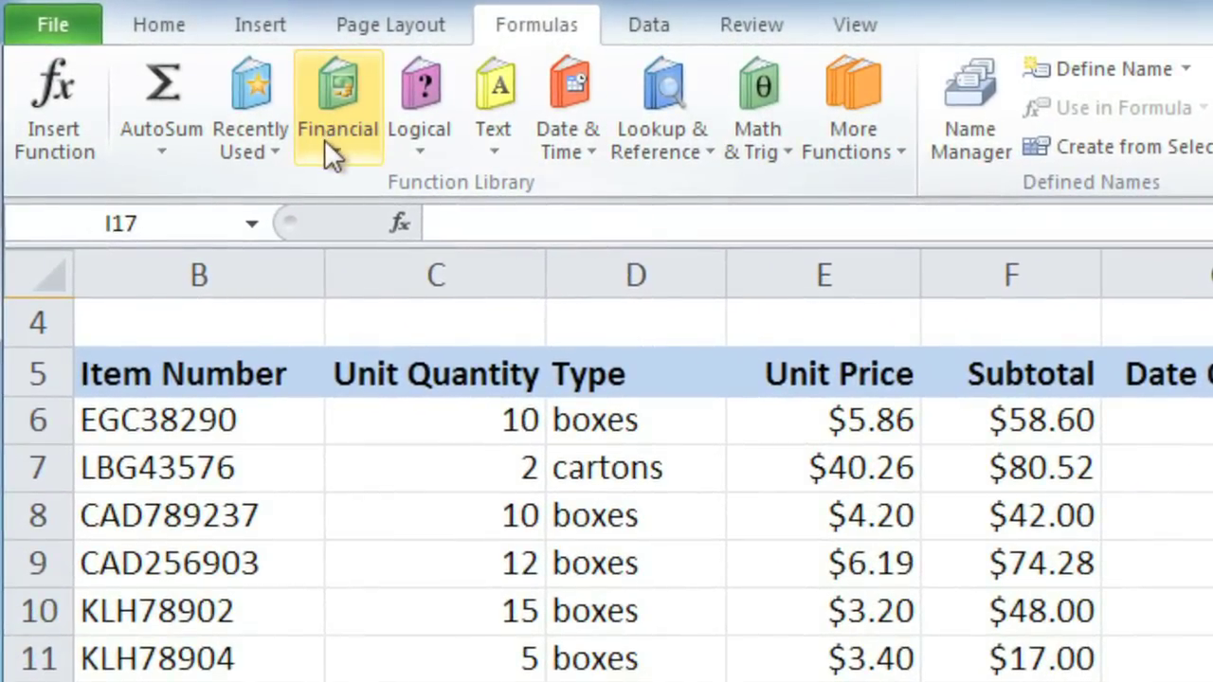
click(333, 156)
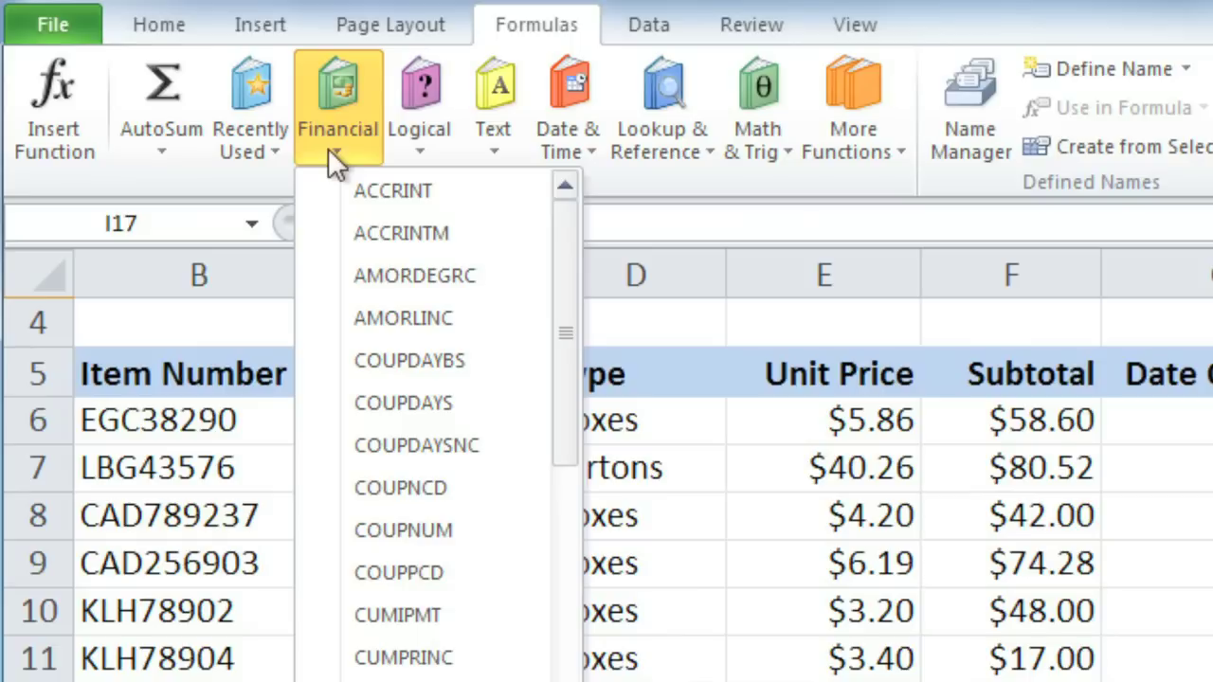
click(500, 138)
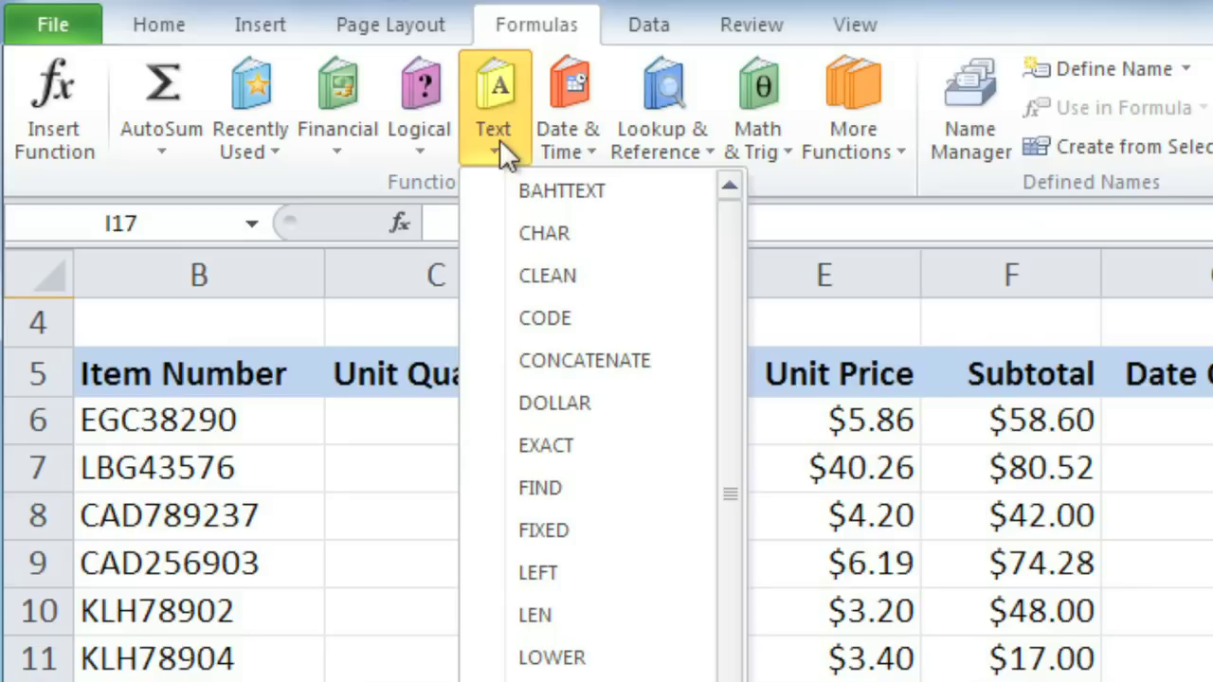
click(563, 140)
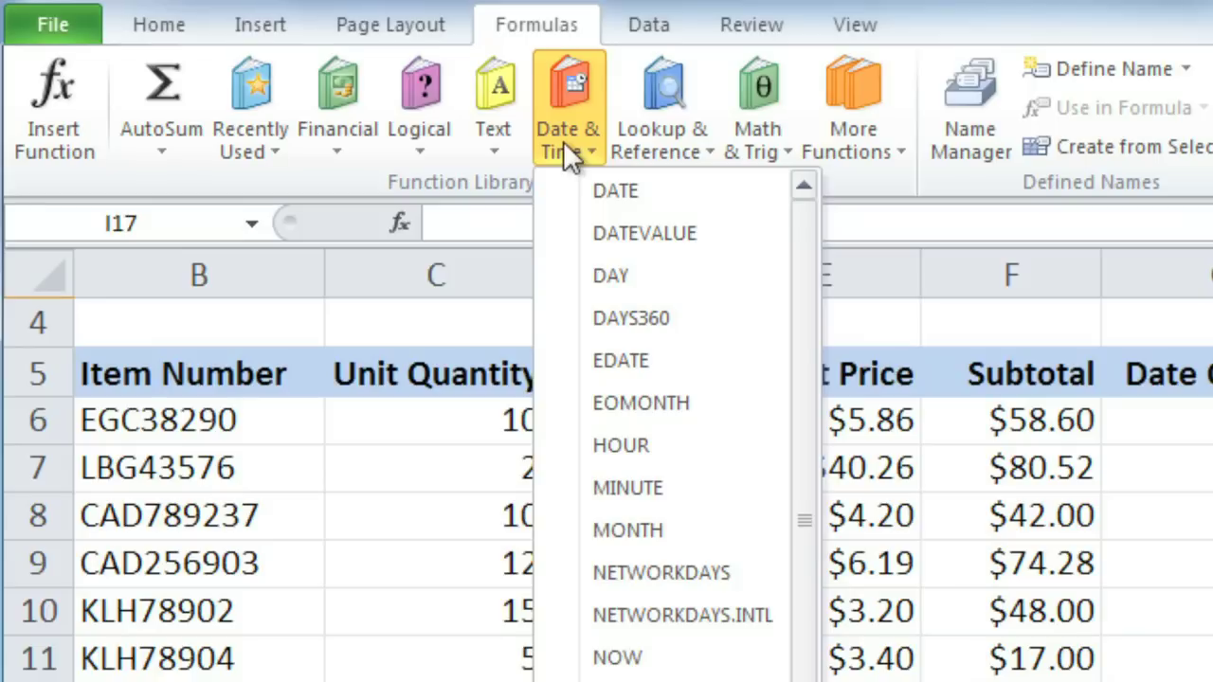
click(833, 130)
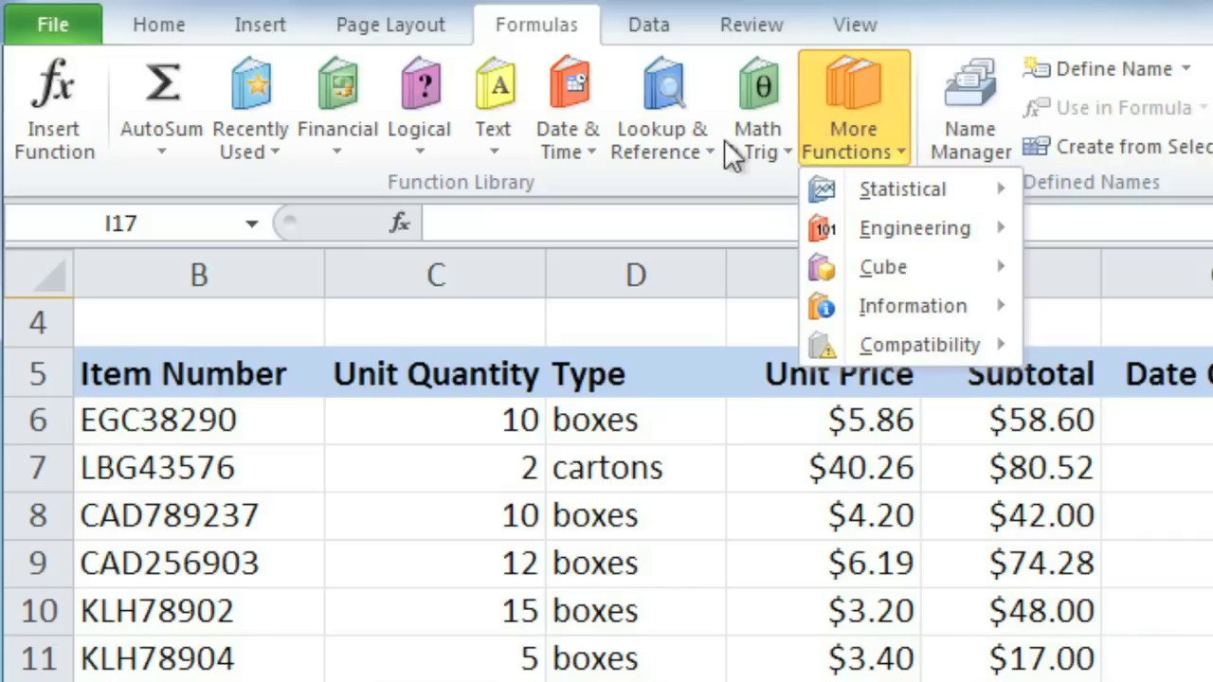
click(158, 133)
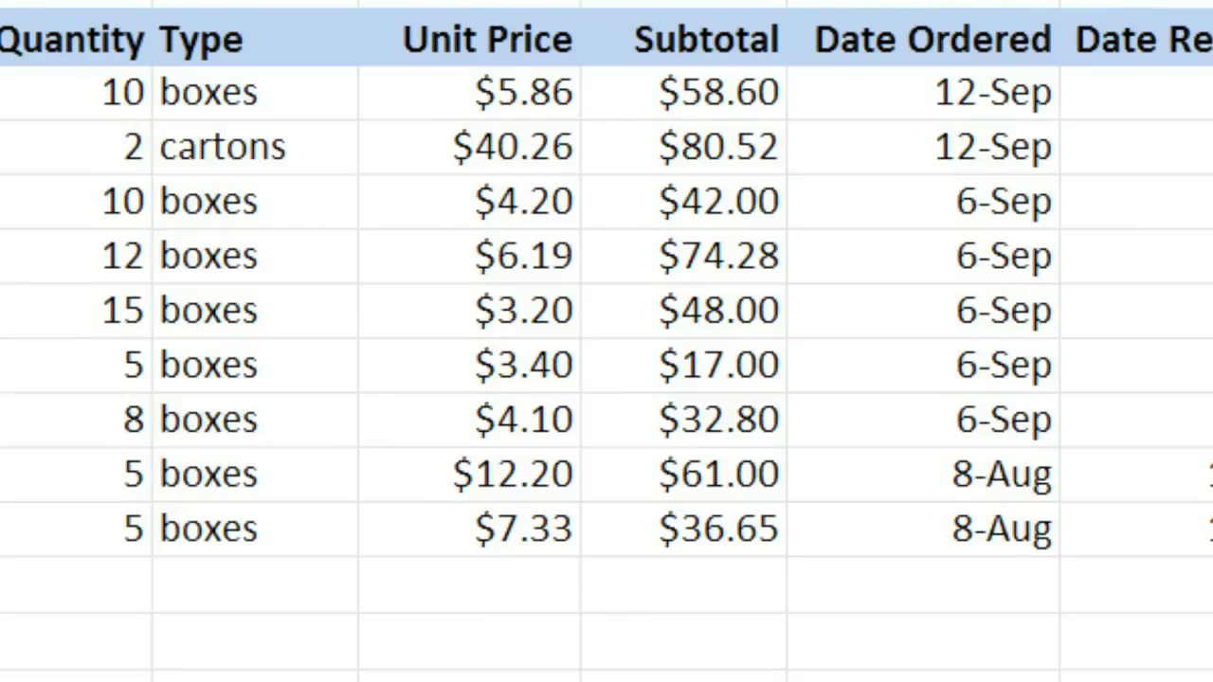
Step: Total the Subtotal values F6:F14 with a SUM formula in cell F15
drag(677, 87, 645, 531)
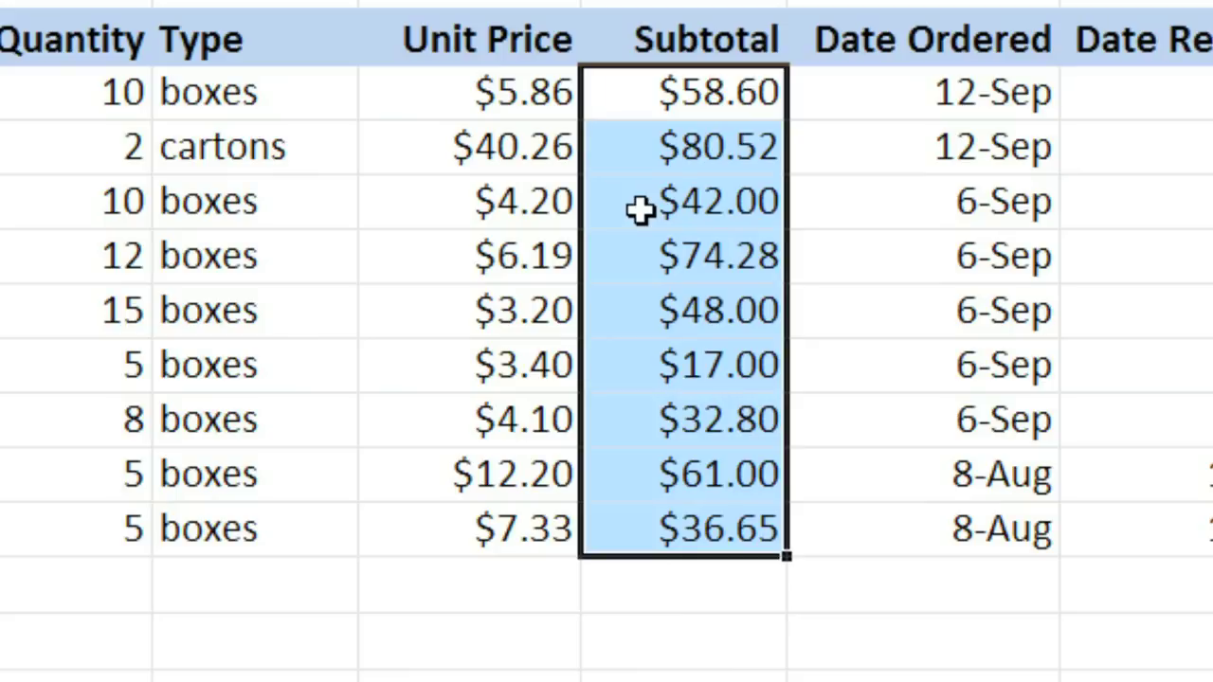
click(672, 575)
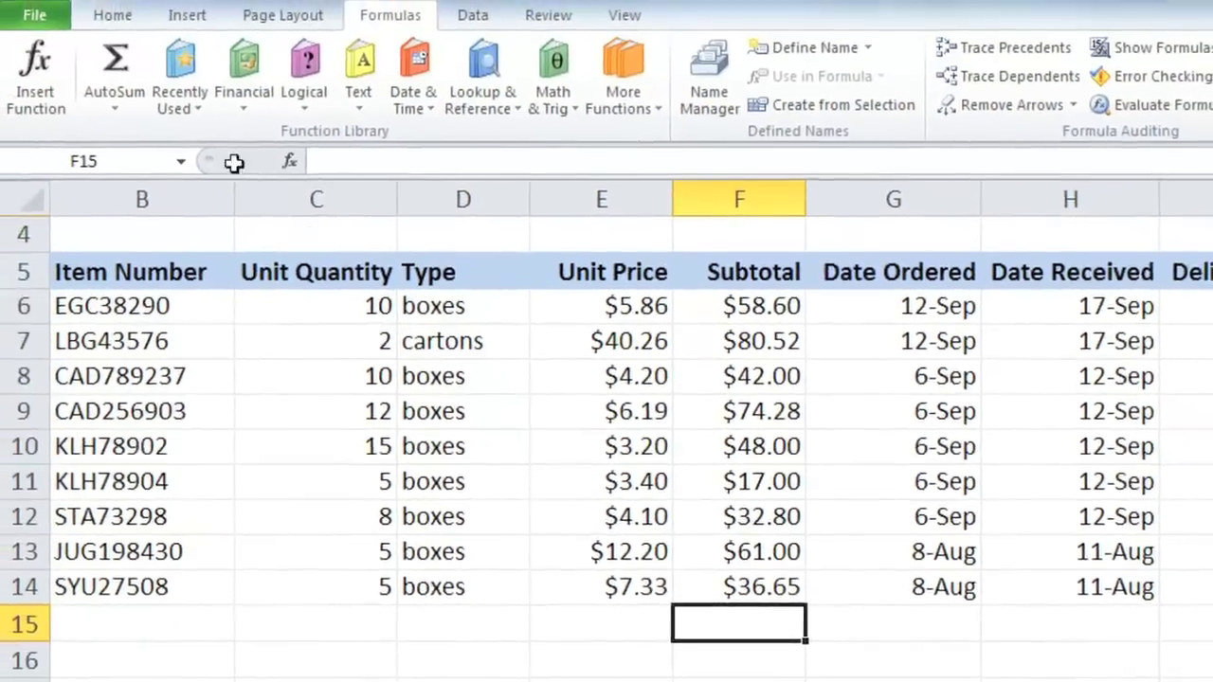
click(138, 103)
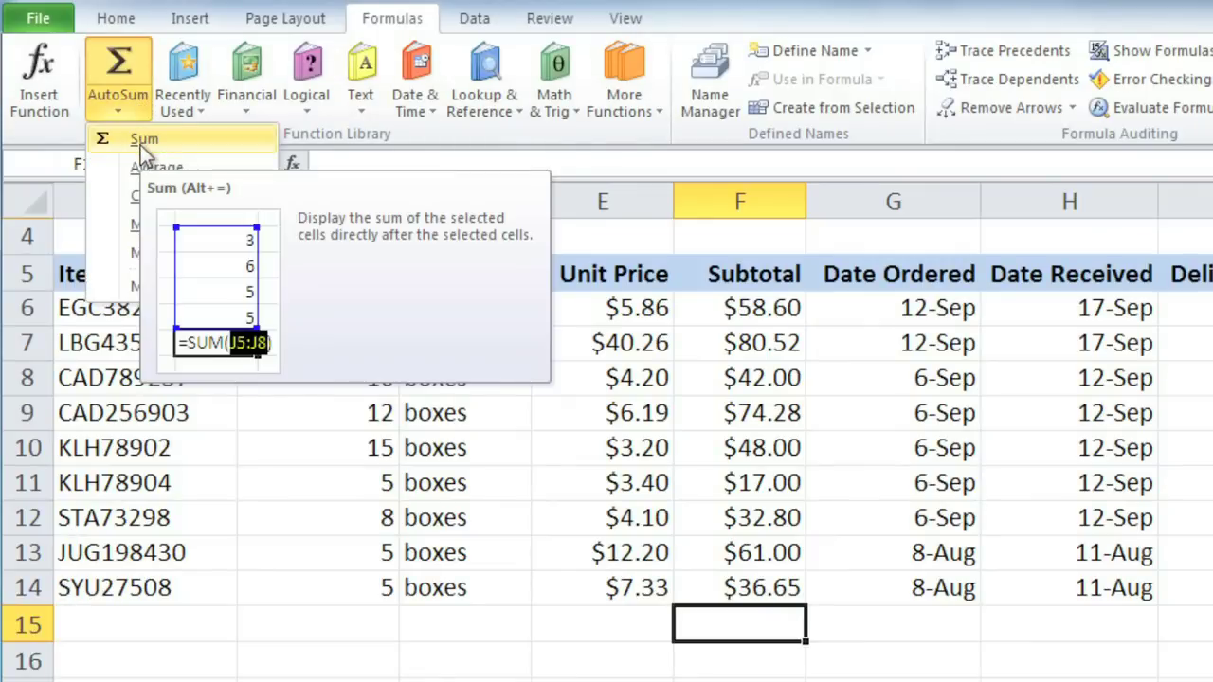
click(140, 142)
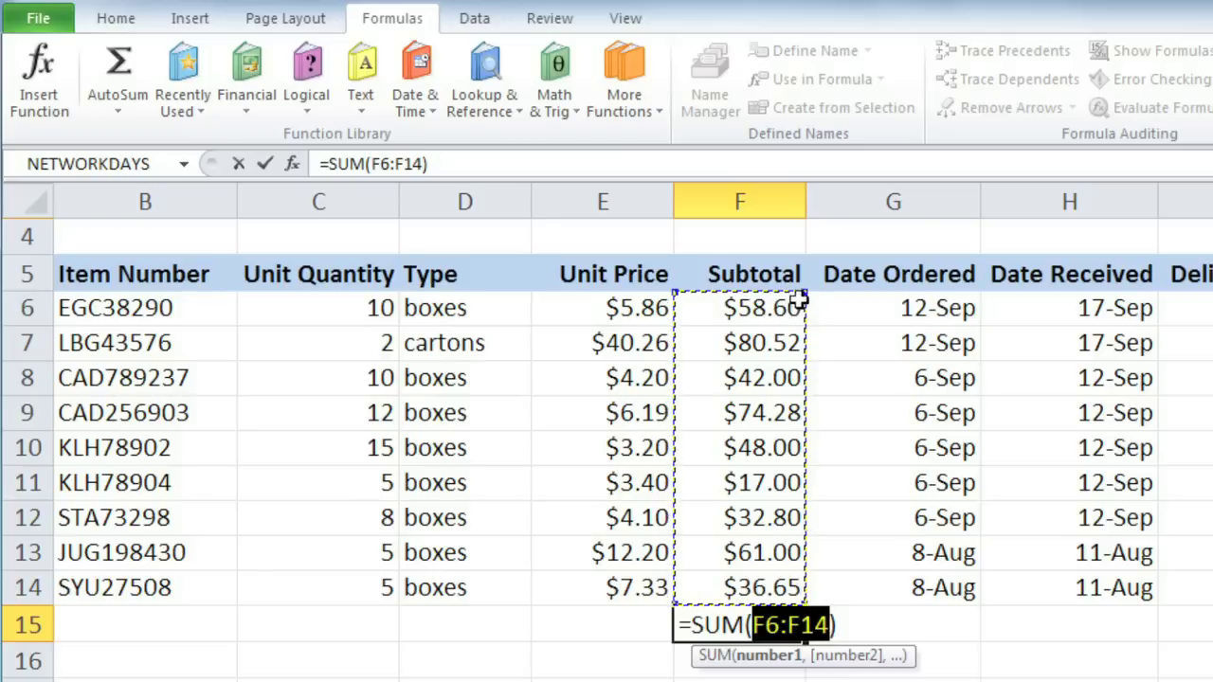
mouse_move(803, 293)
mouse_down()
mouse_move(796, 447)
mouse_move(792, 297)
mouse_up()
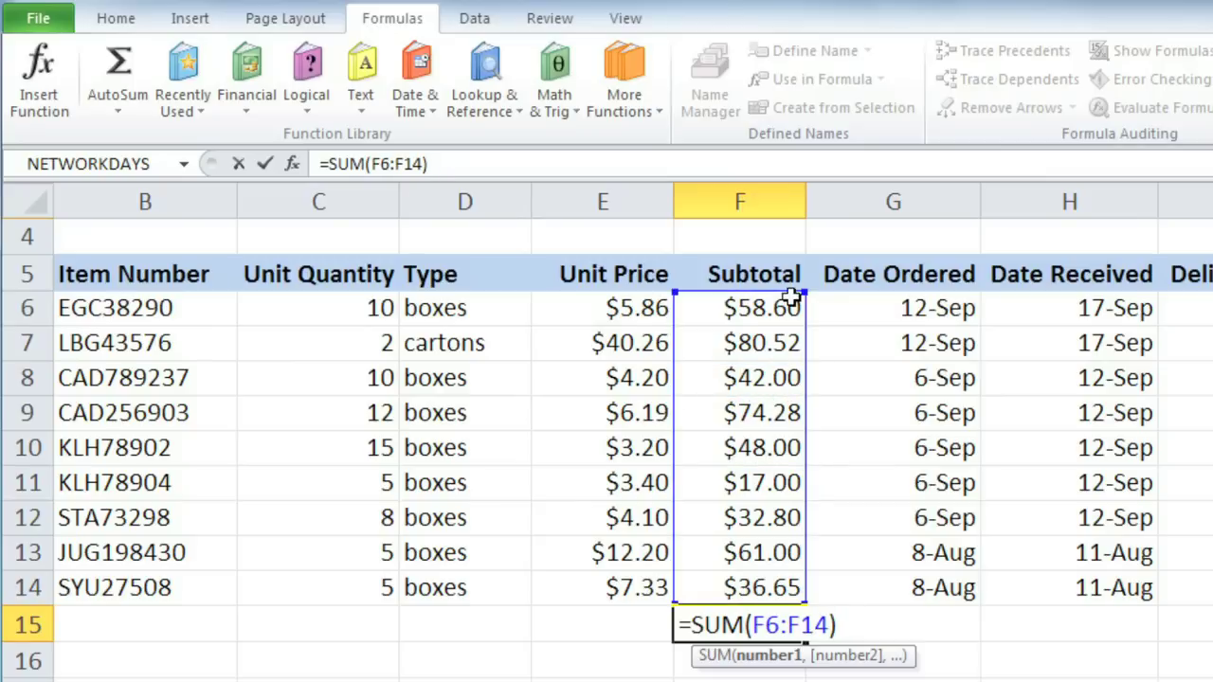
key(Return)
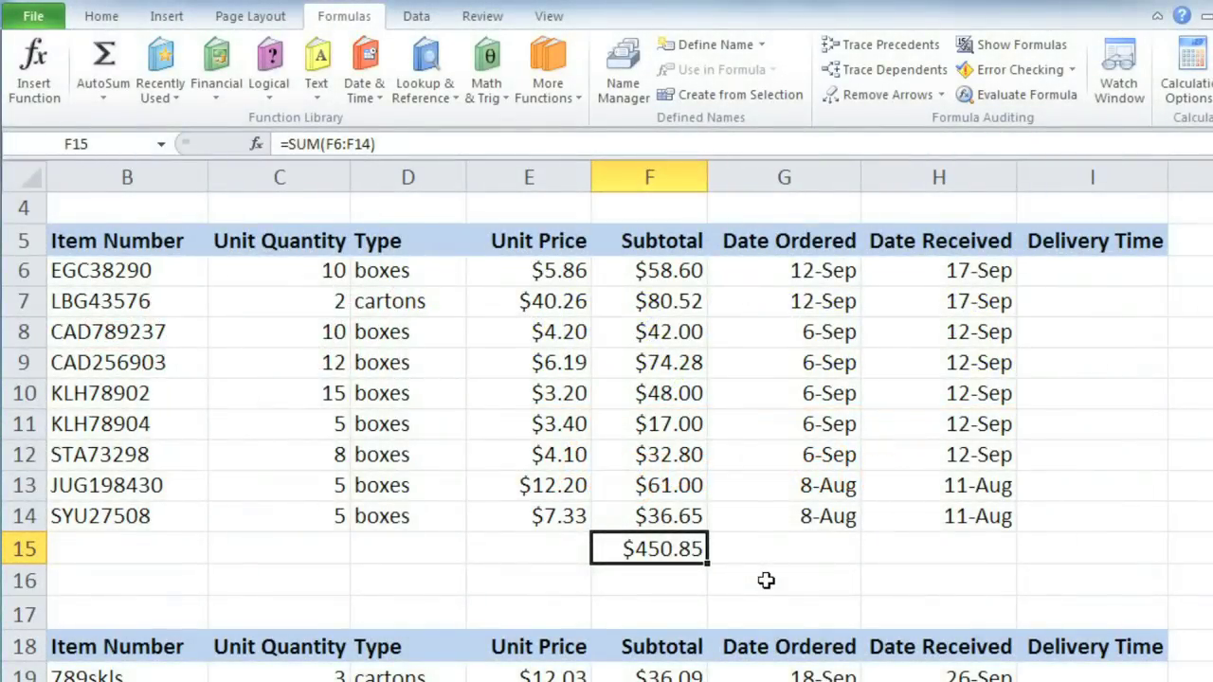
Step: Search the functions for "count days" and insert NETWORKDAYS in the first Delivery Time cell, I6
click(786, 279)
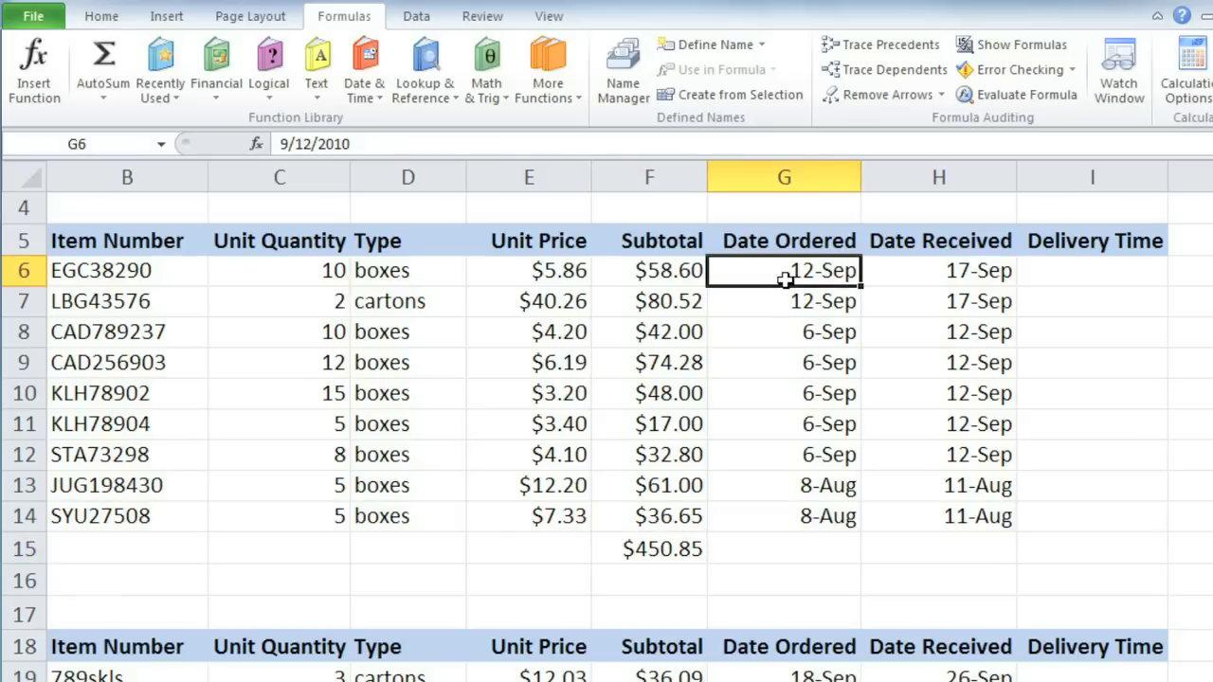
click(905, 276)
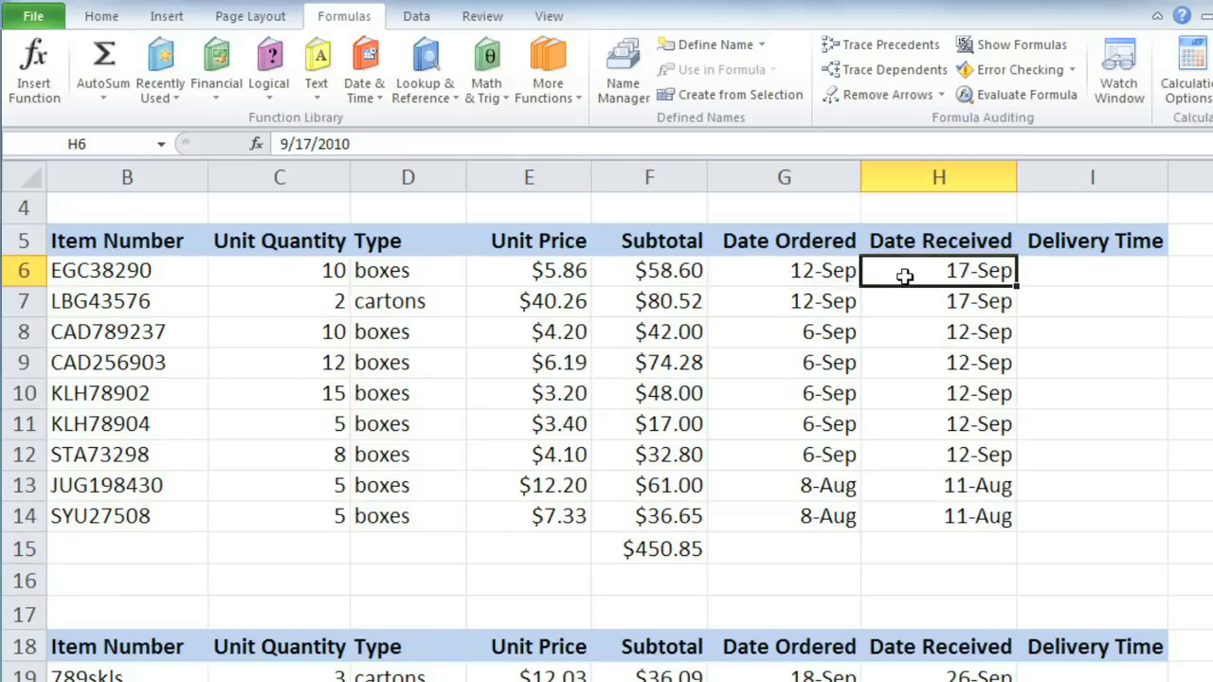
click(1070, 273)
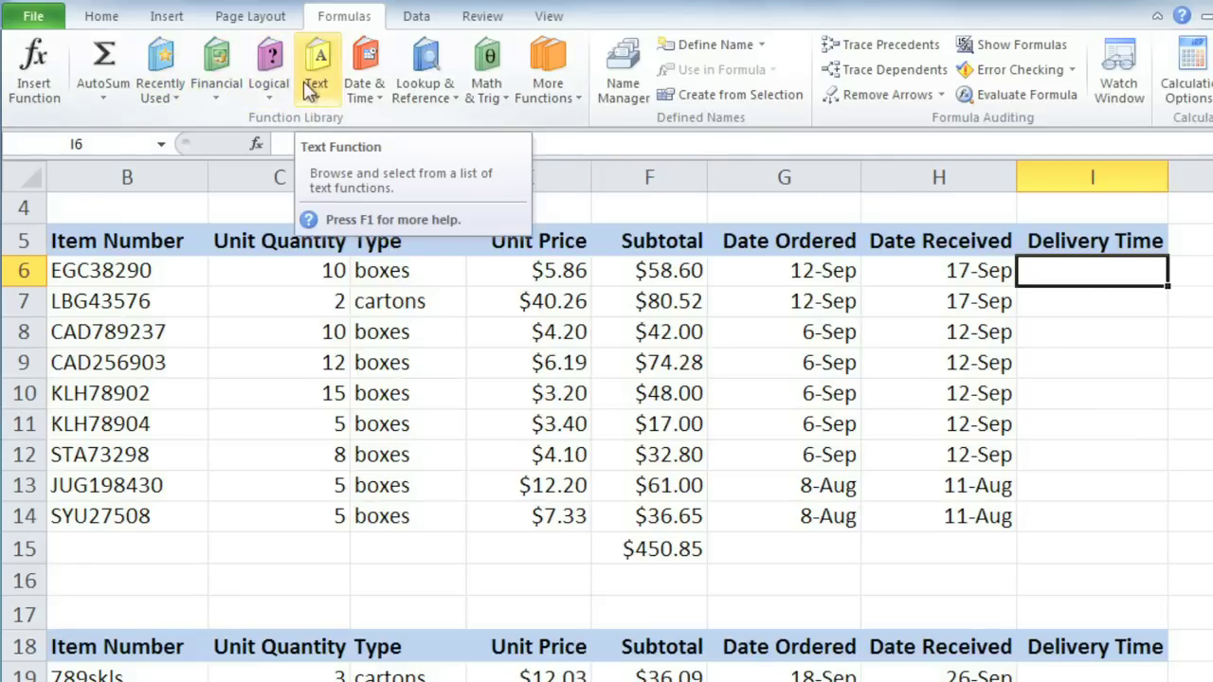
click(47, 80)
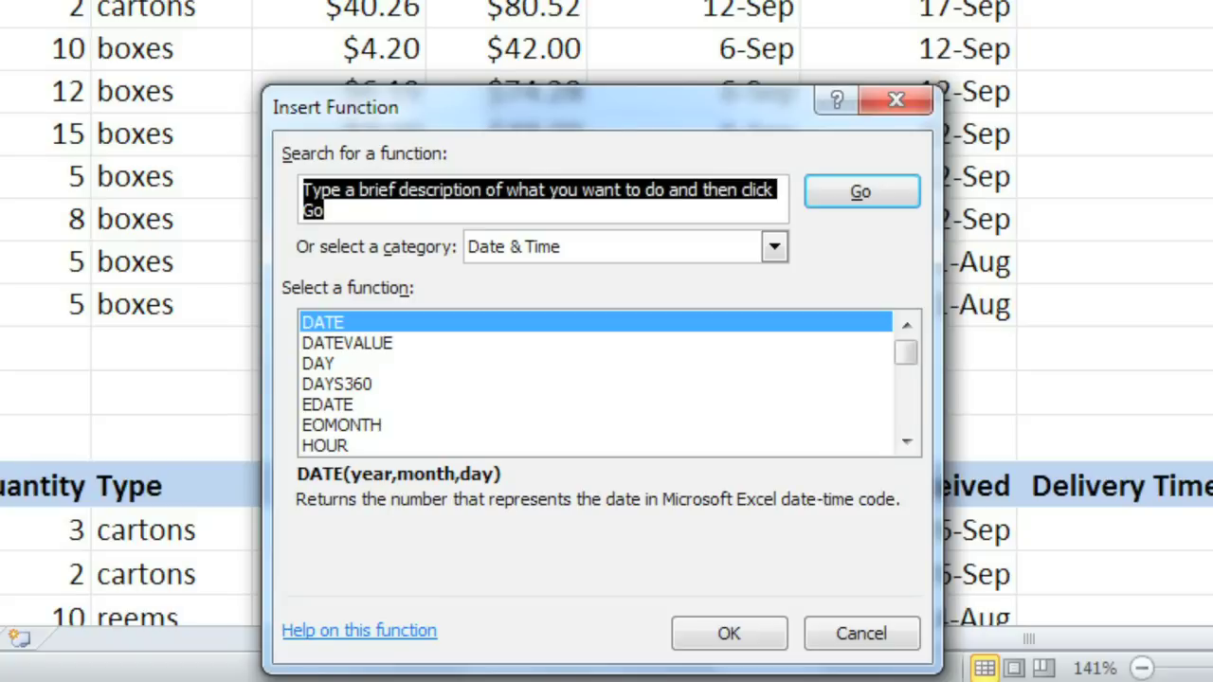
text(co)
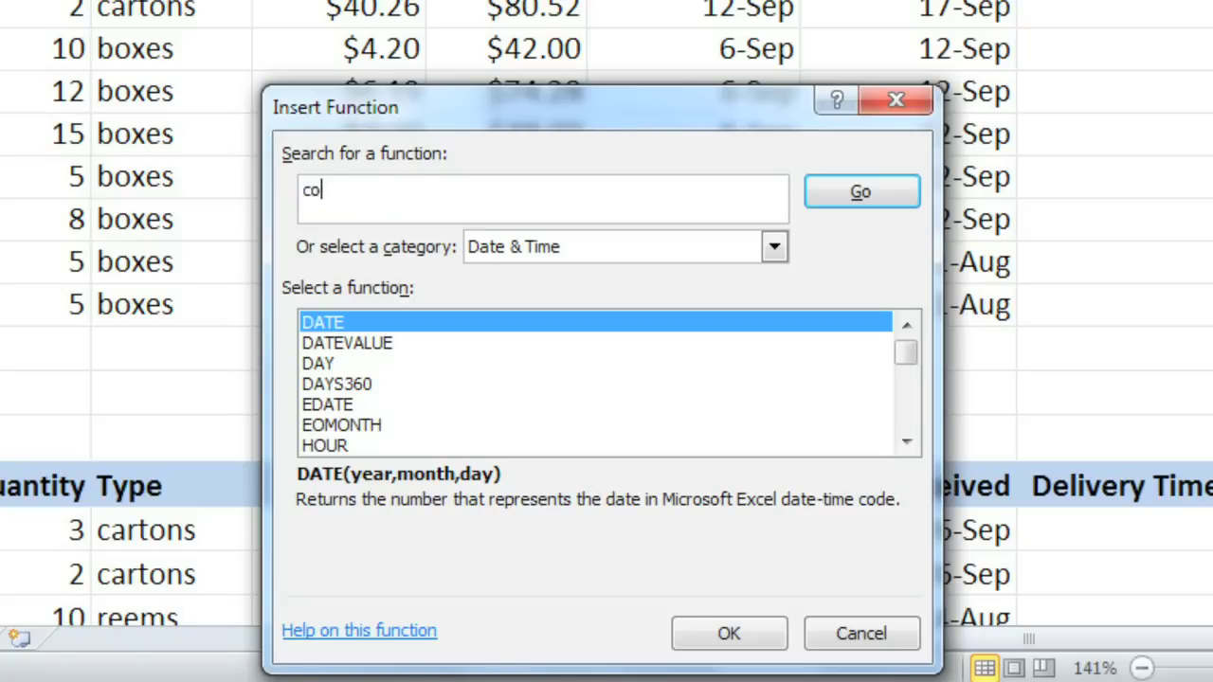
text(unt days)
key(Return)
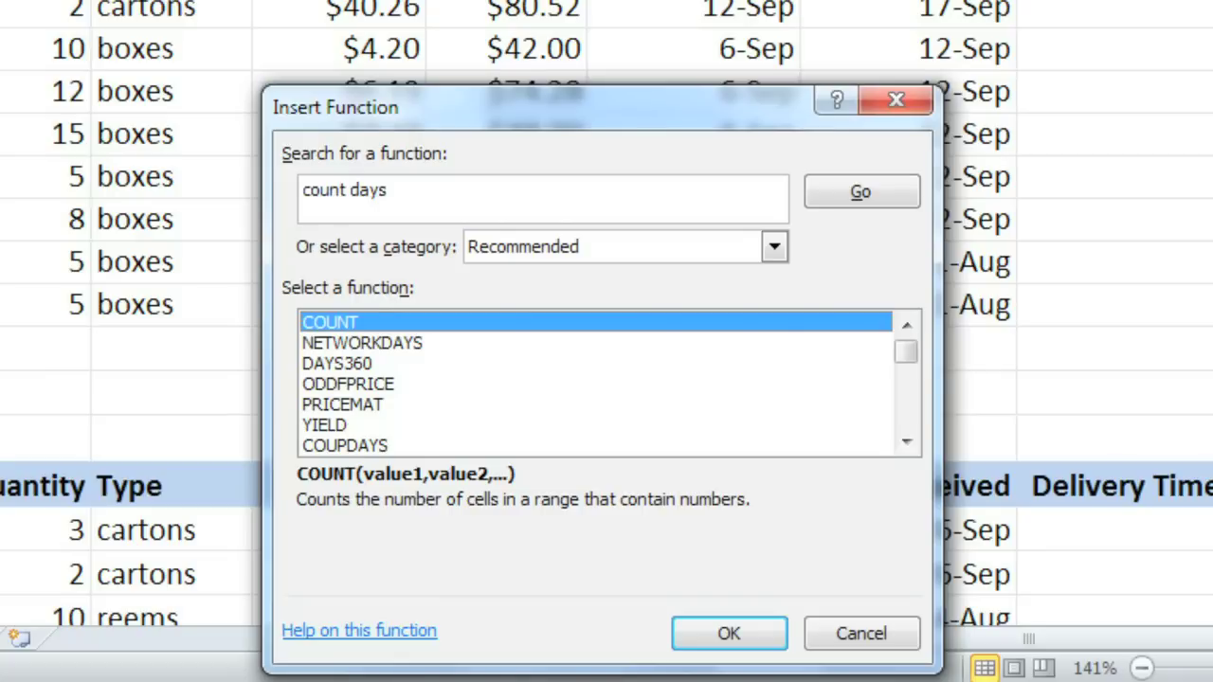
click(326, 347)
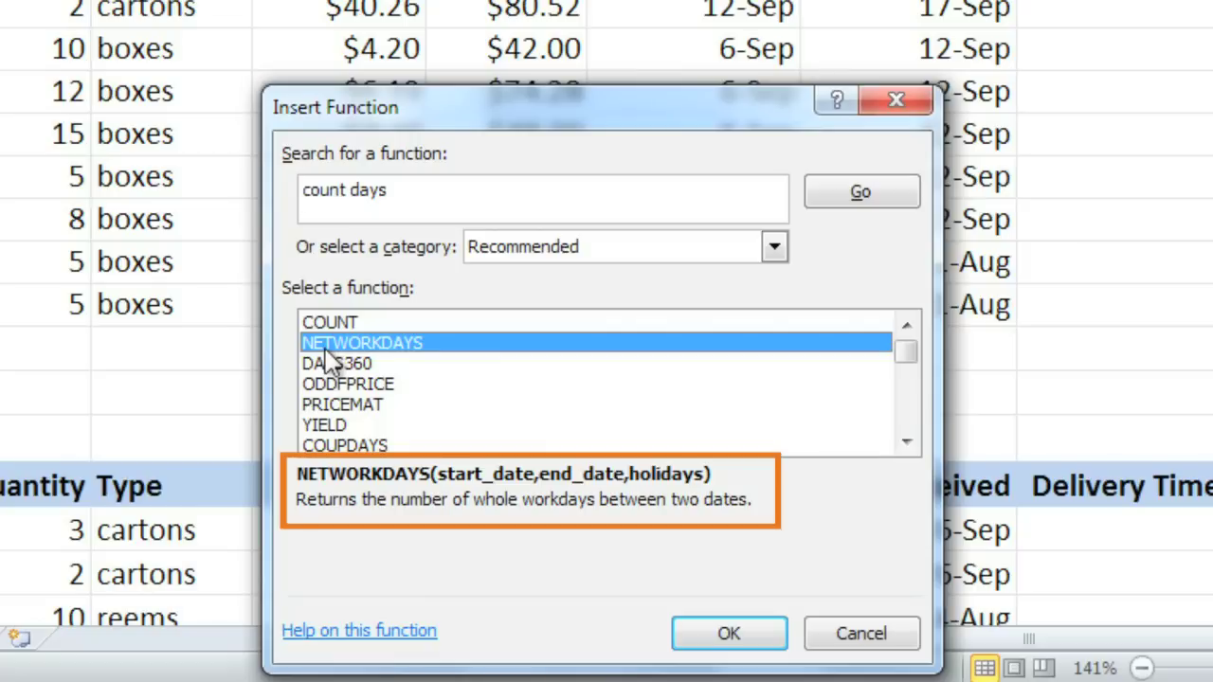
click(726, 642)
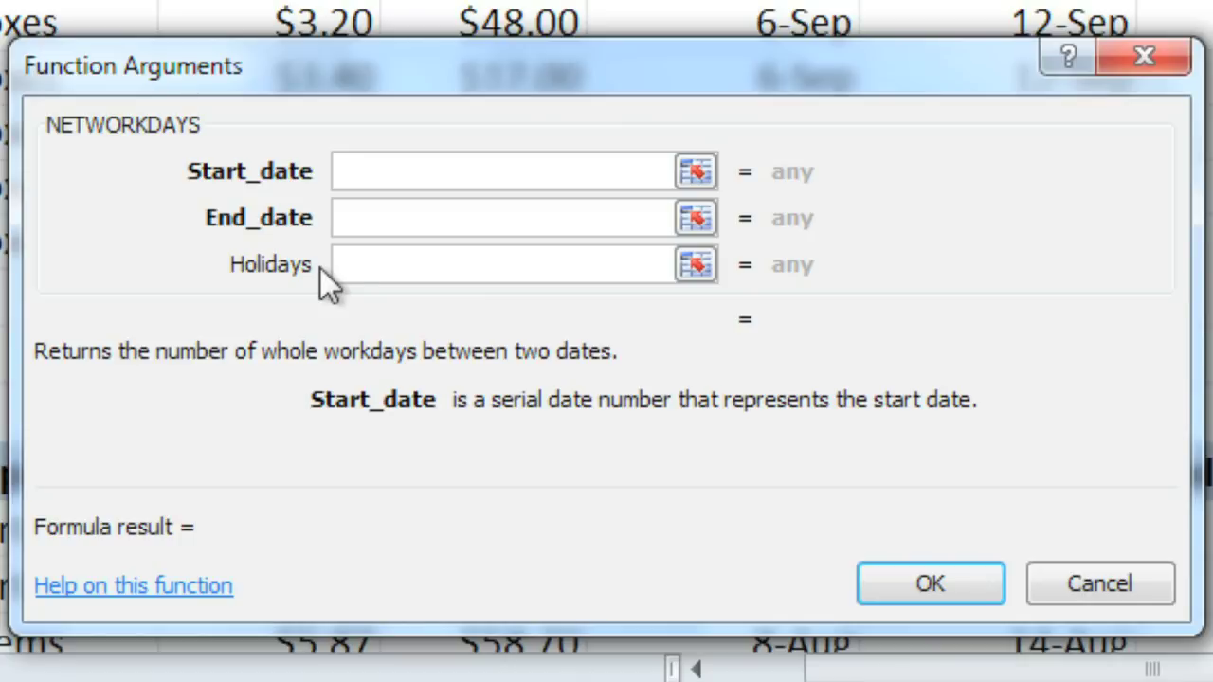
Step: Set the NETWORKDAYS start date to G6 and end date to H6, leave Holidays empty, and enter the formula
click(350, 217)
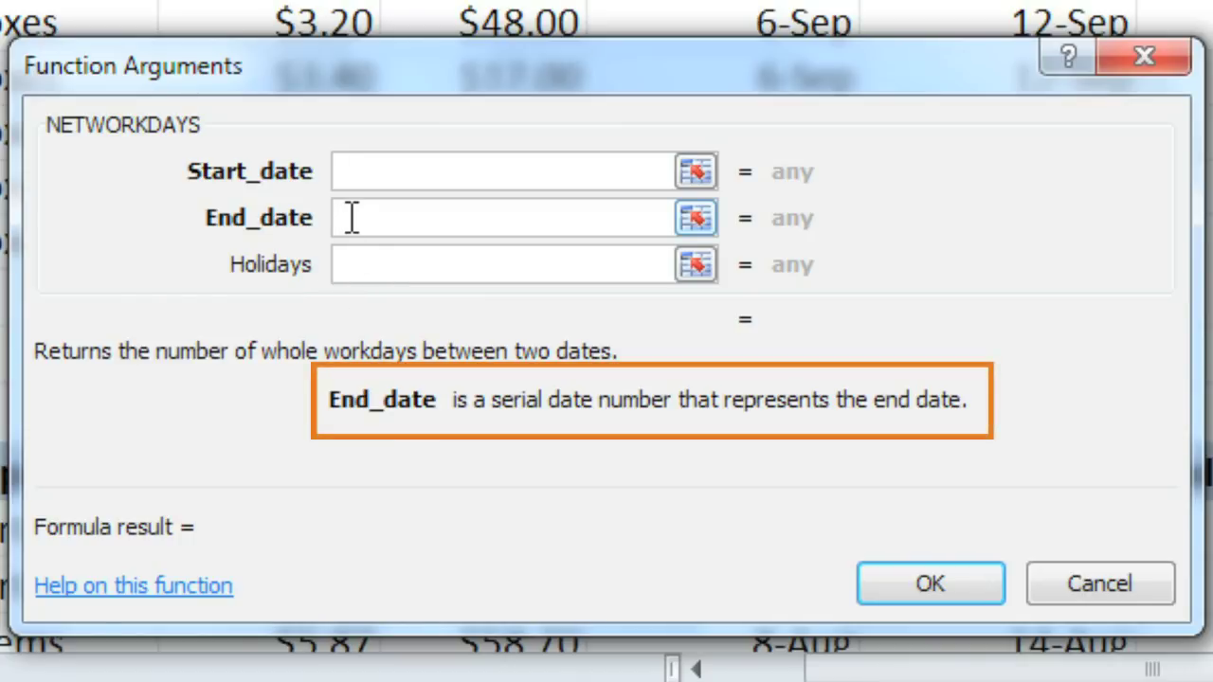
click(356, 264)
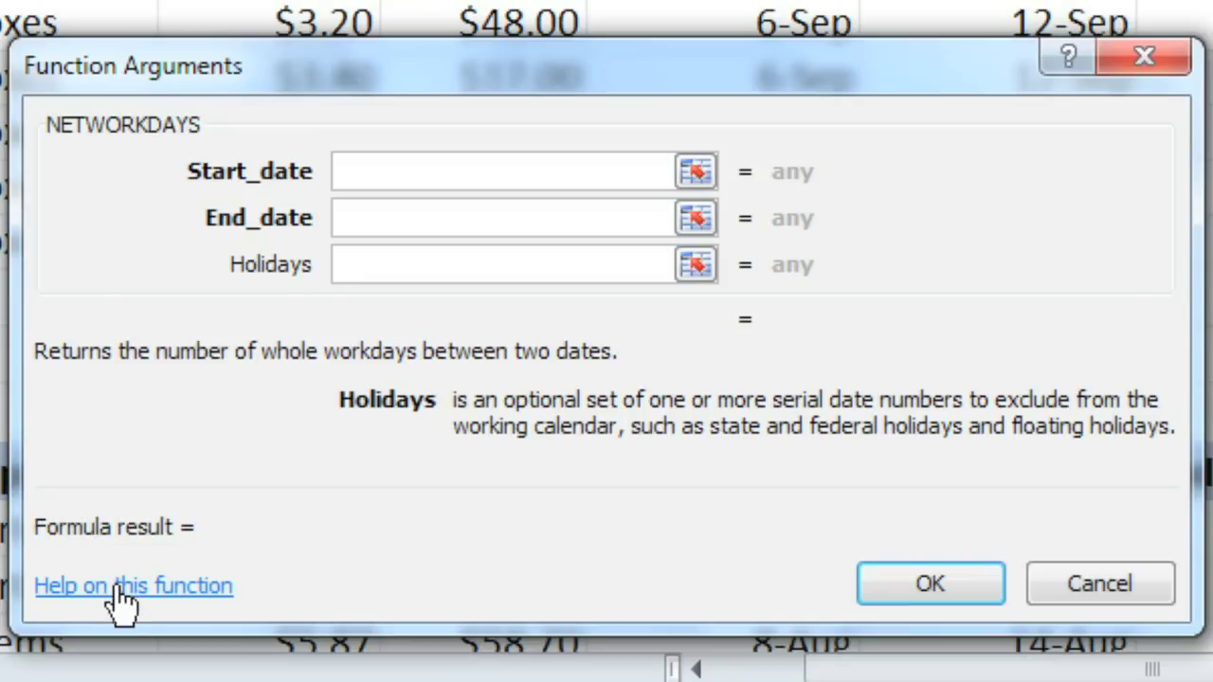
click(411, 172)
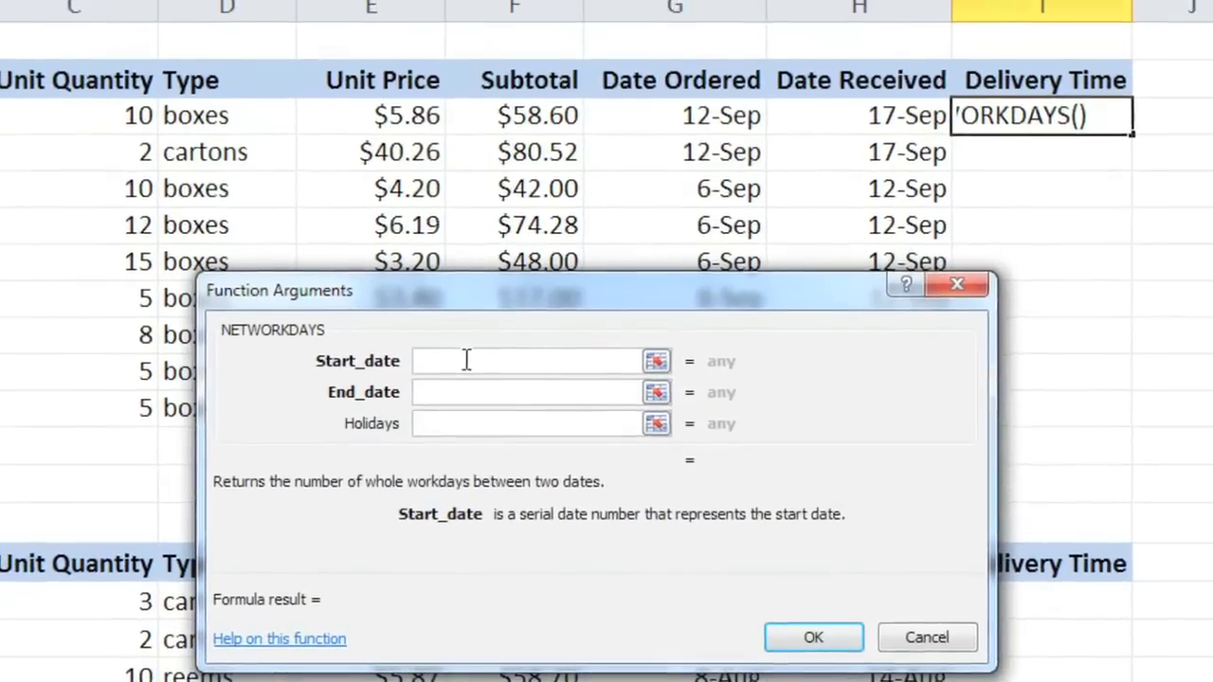
click(643, 137)
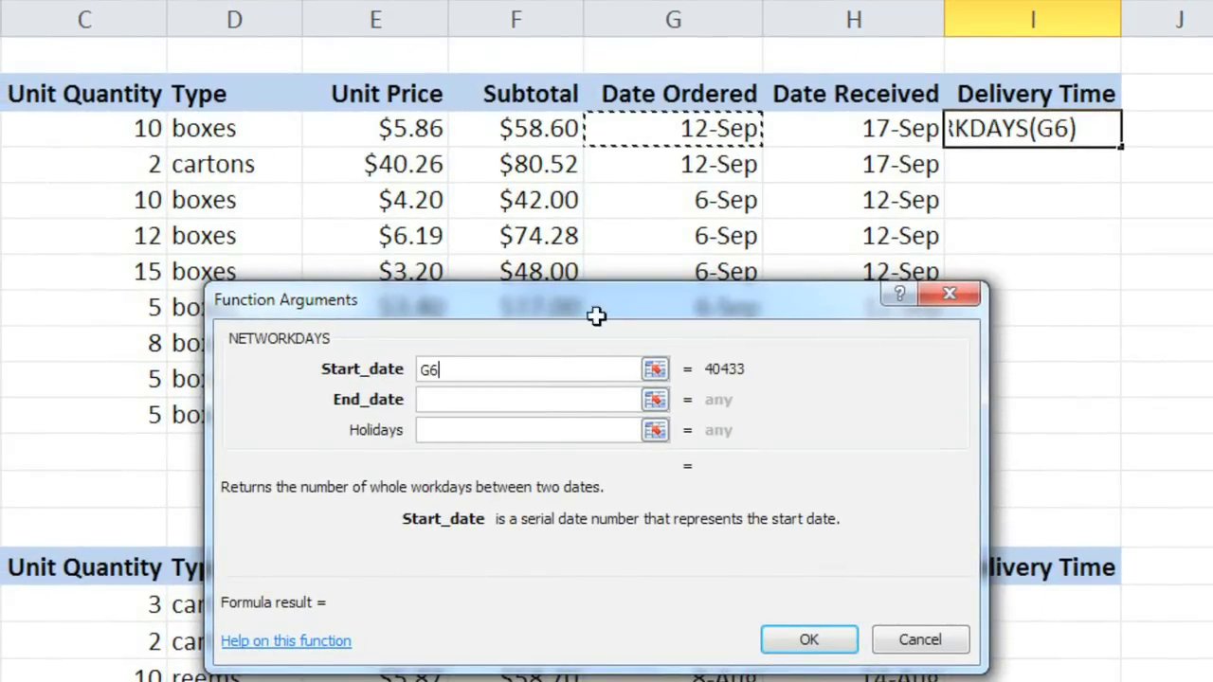
click(580, 399)
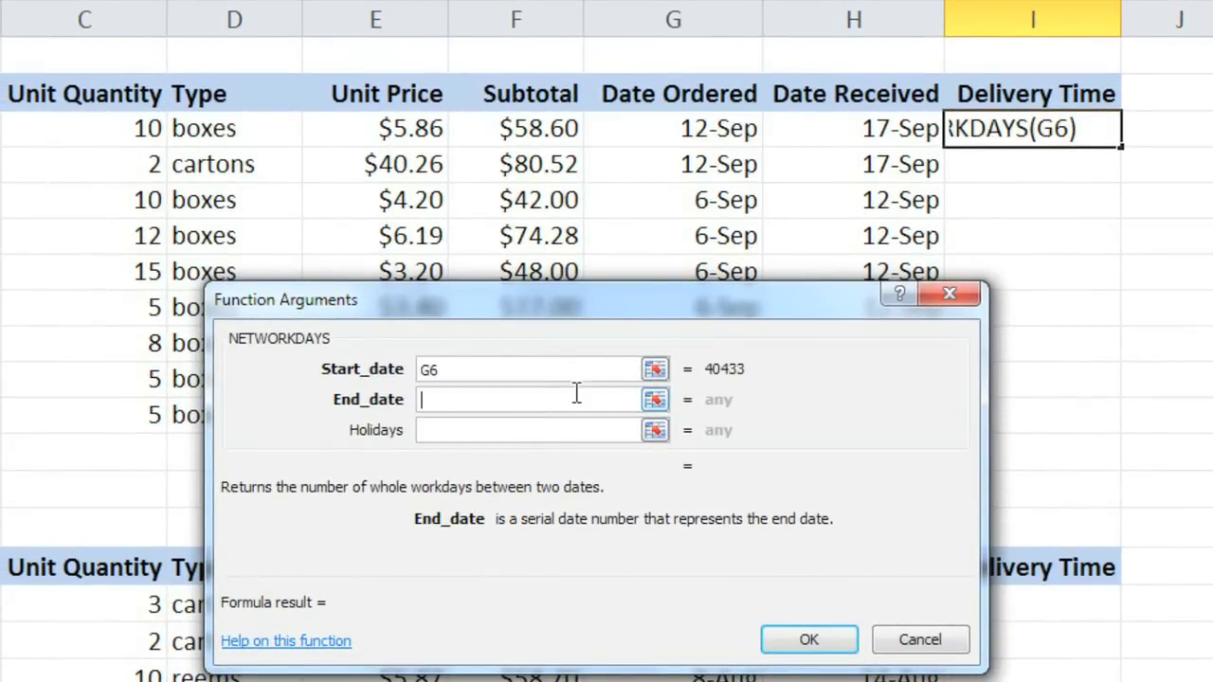
click(834, 135)
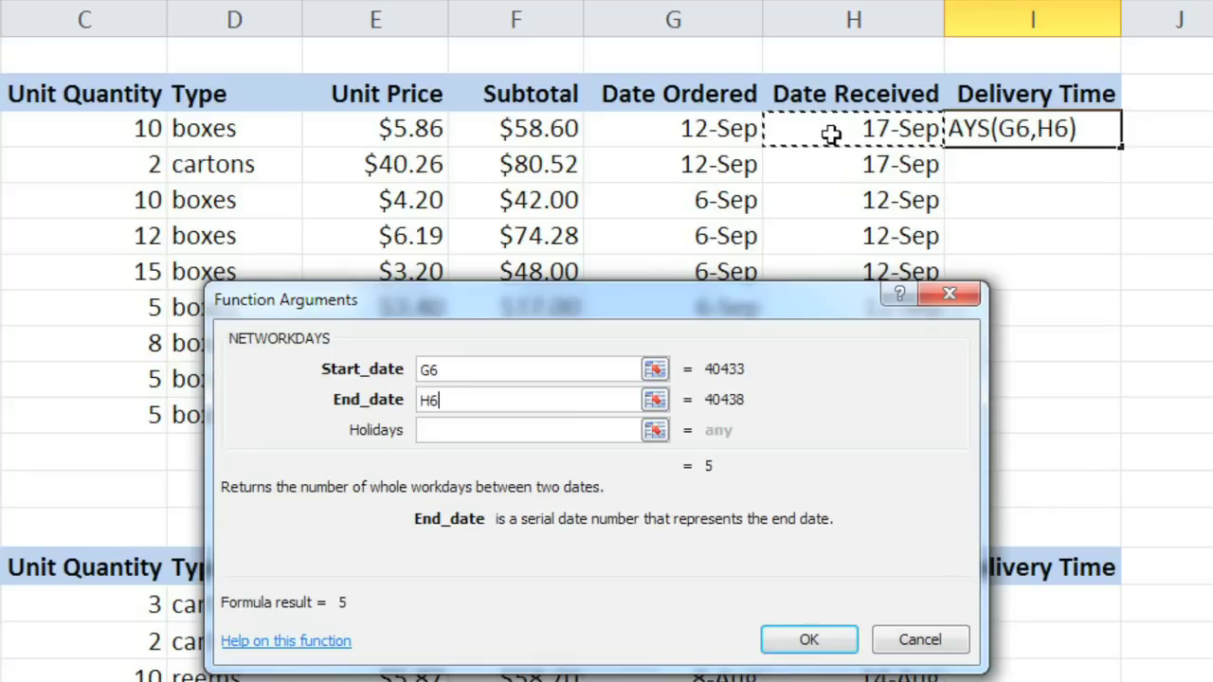
click(489, 429)
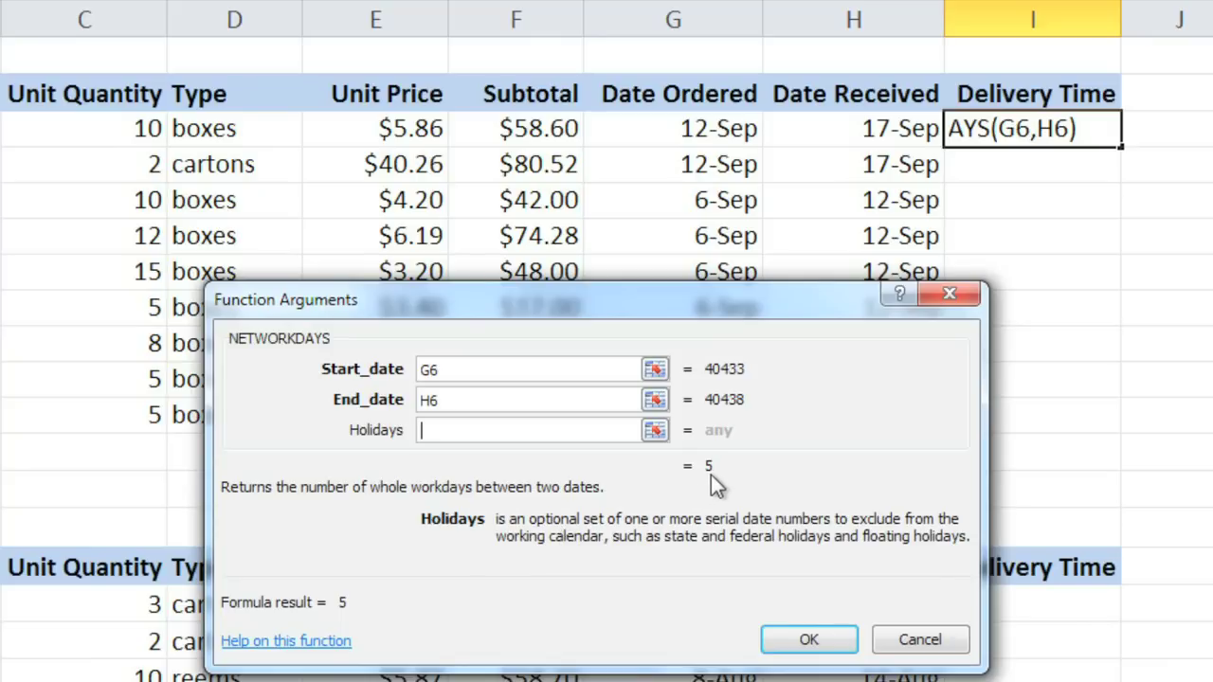
click(791, 640)
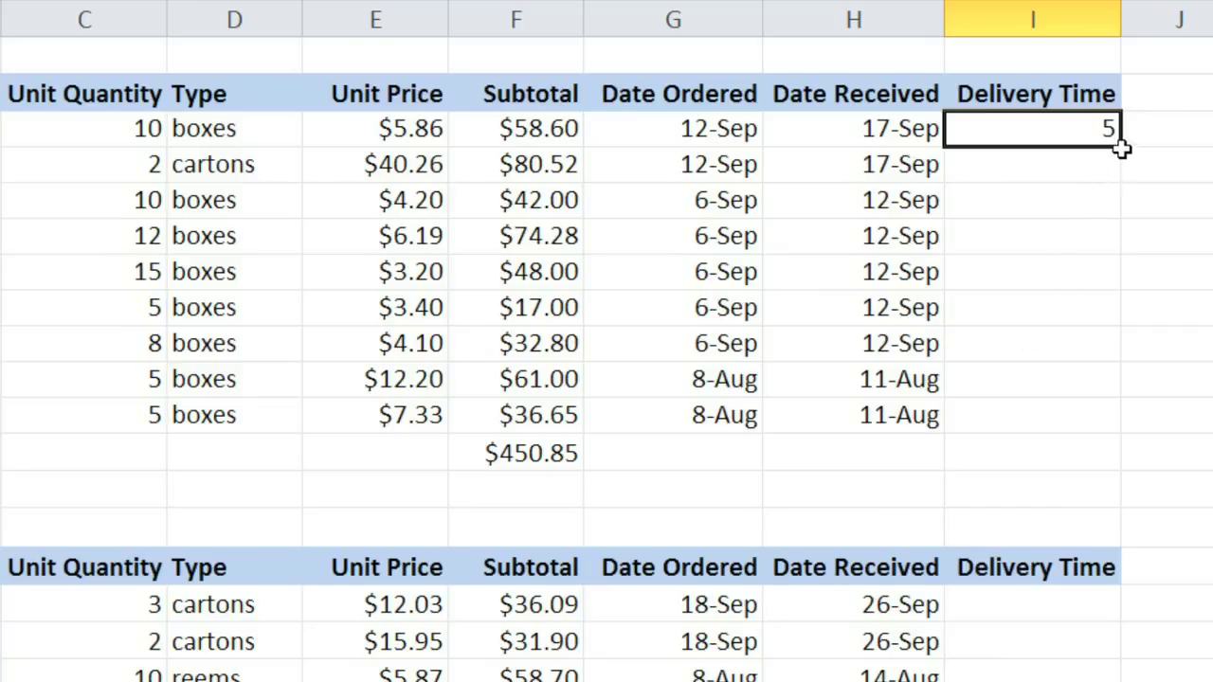
Step: Fill the Delivery Time formula from I6 down through I14 and deselect the range
drag(1123, 147, 1113, 426)
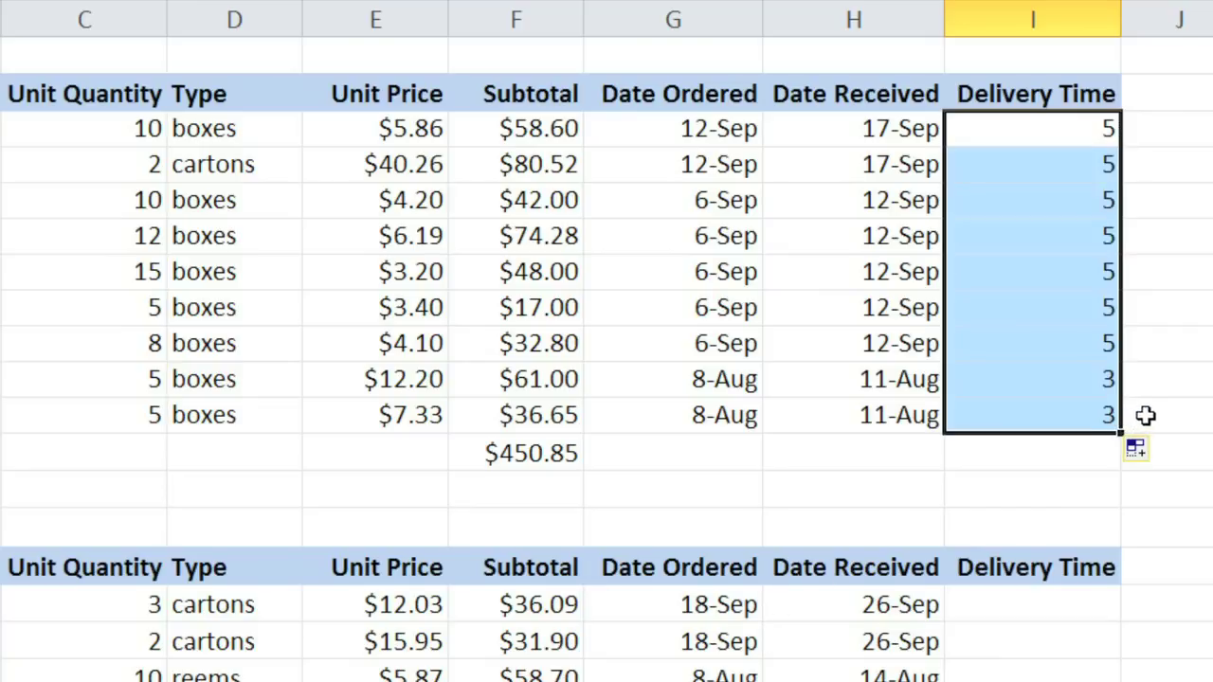
click(1151, 414)
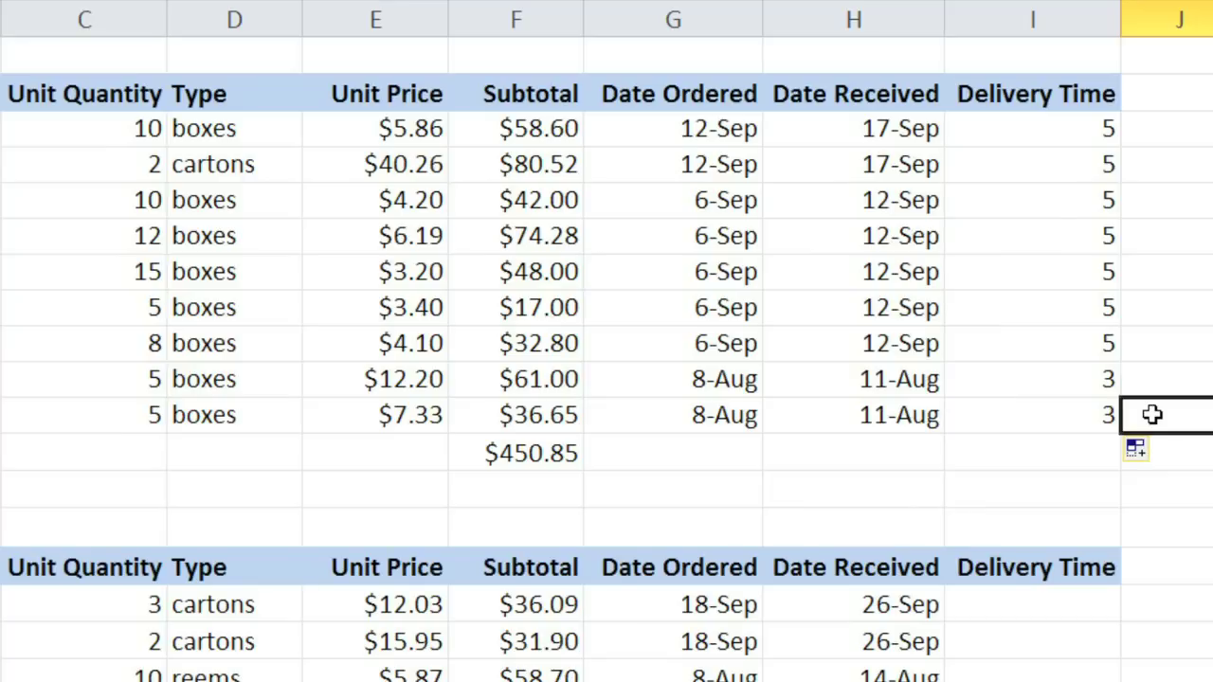